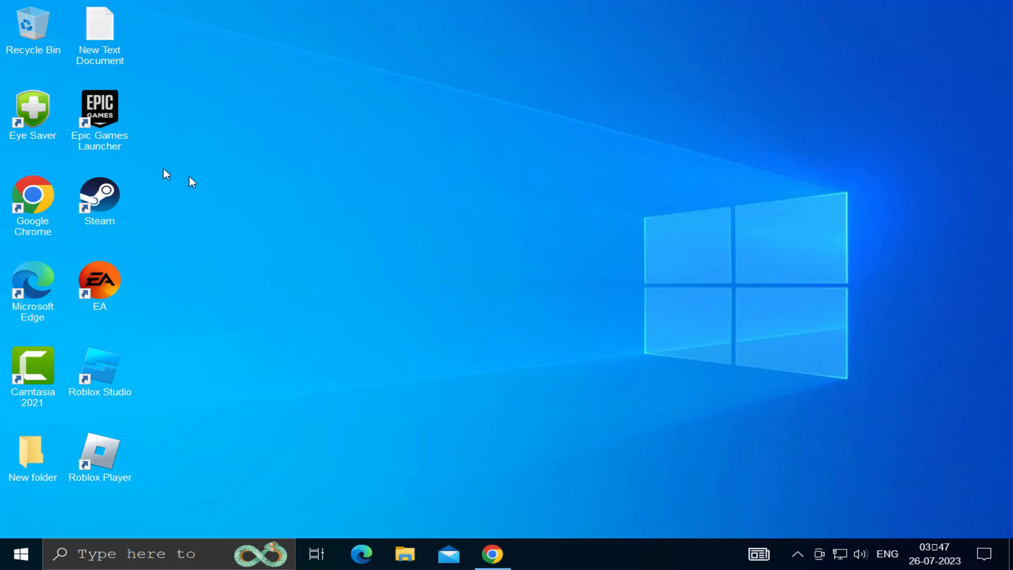
# Step: Launch Chrome and reach Clear browsing data under Privacy and security settings
pyautogui.doubleClick(32, 202)
pyautogui.click(993, 45)
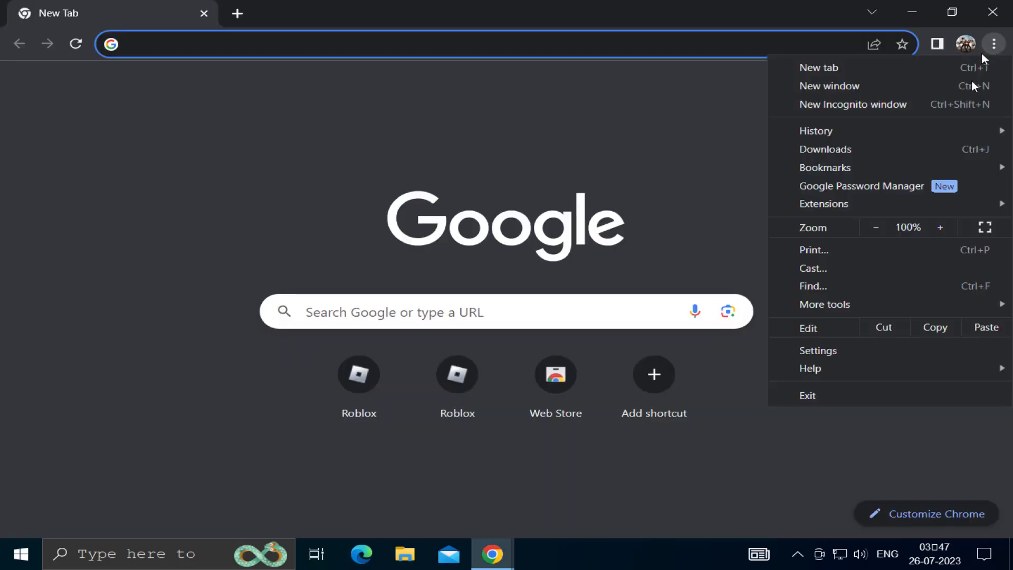
pyautogui.click(842, 351)
pyautogui.click(158, 190)
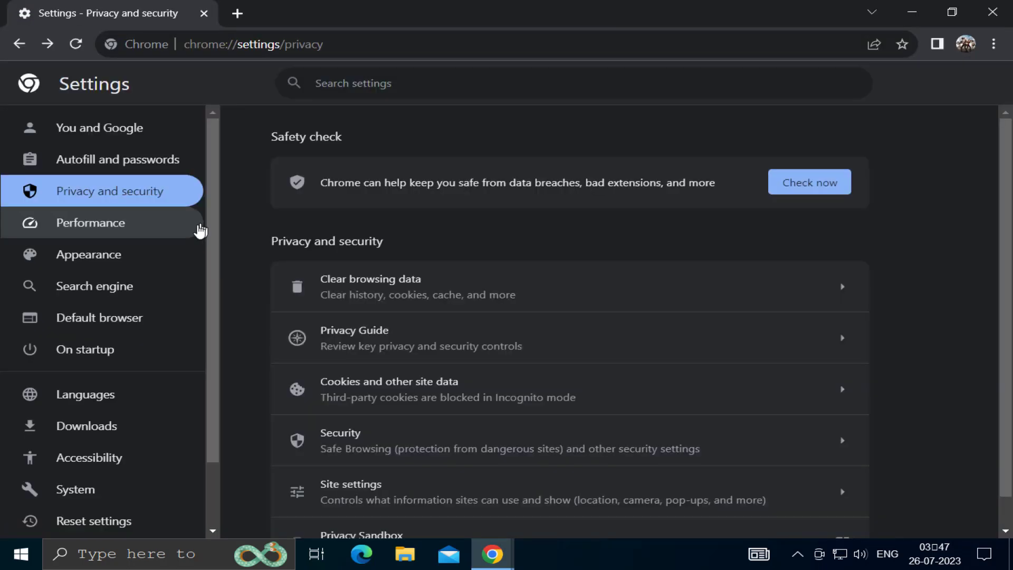
pyautogui.click(119, 197)
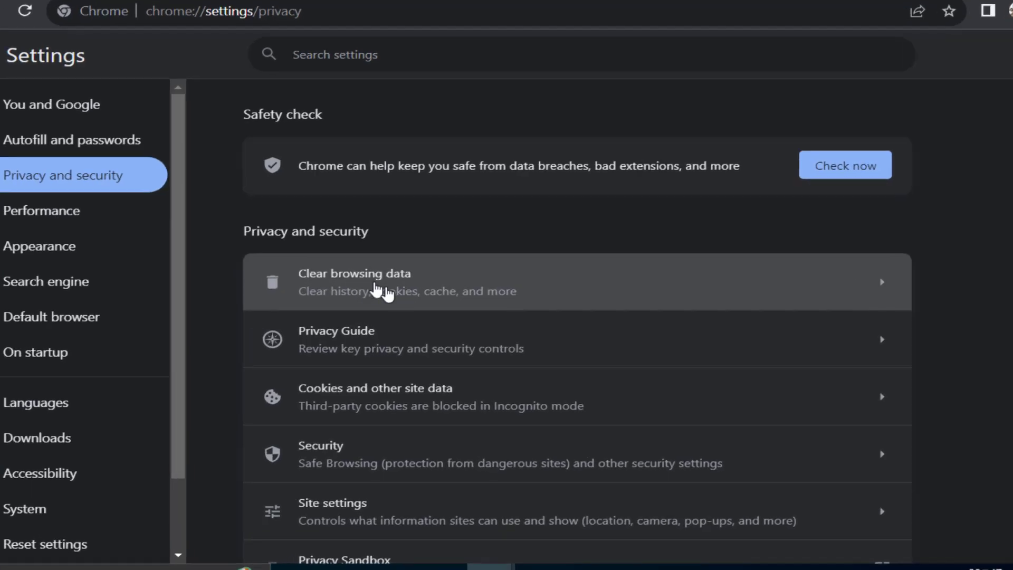
pyautogui.click(353, 296)
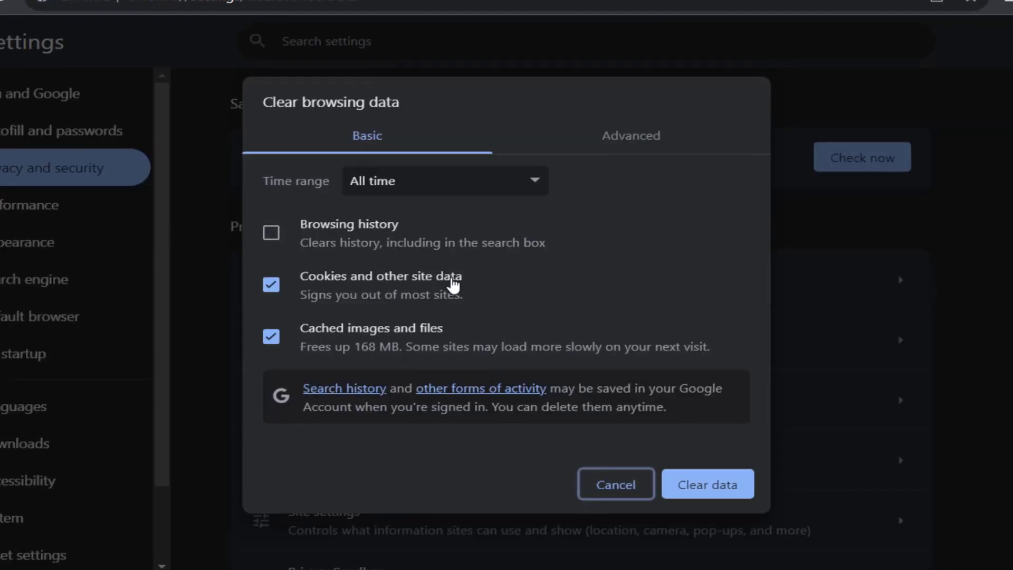
# Step: Clear only cookies and other site data for All time, keeping cached images and files
pyautogui.click(272, 337)
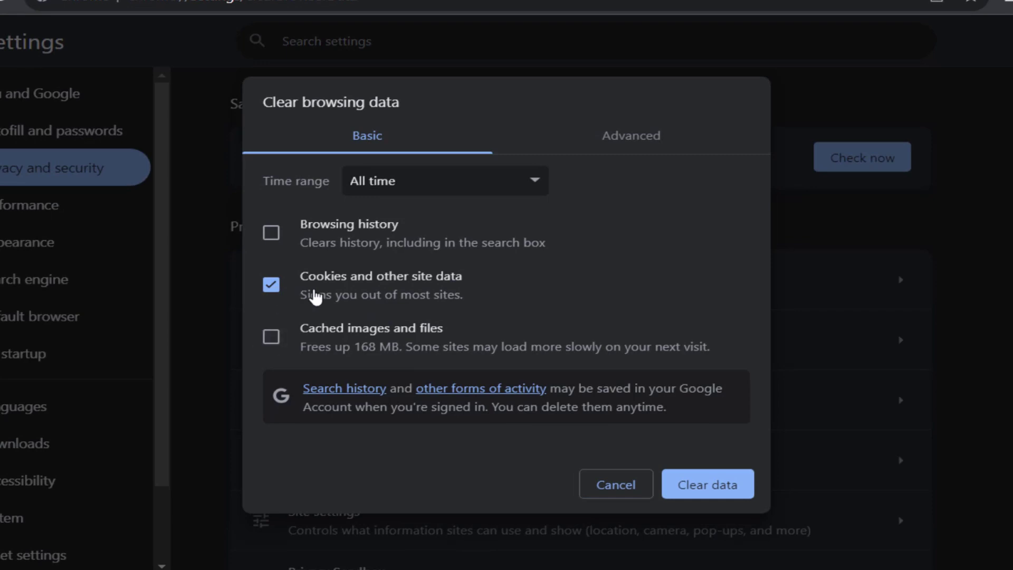
pyautogui.click(416, 190)
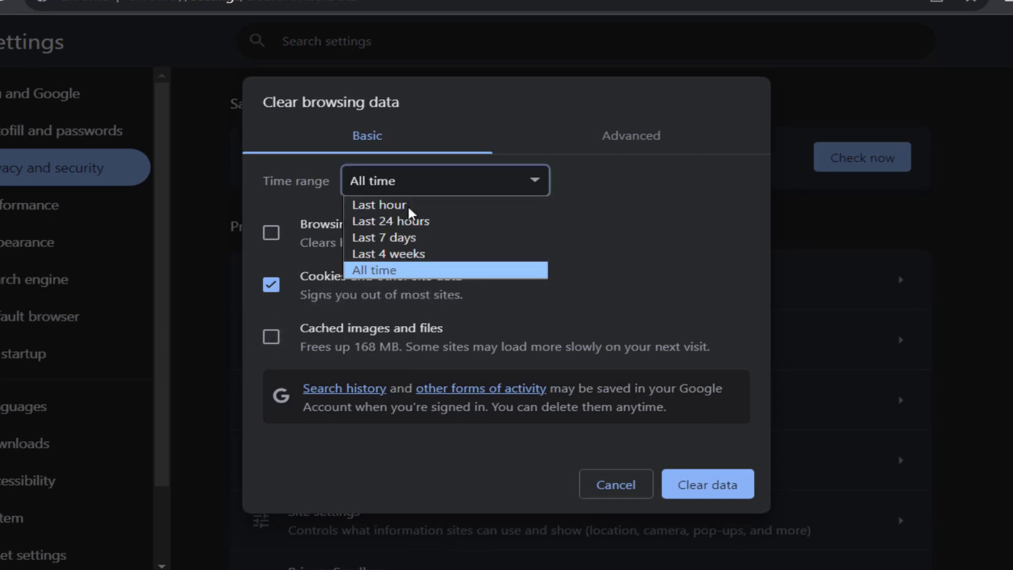
pyautogui.click(395, 271)
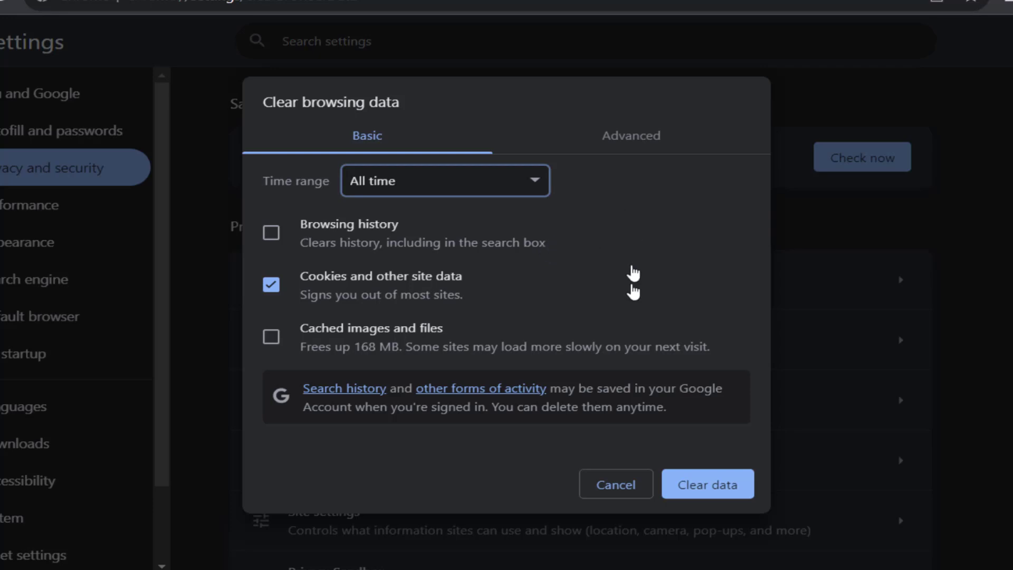
pyautogui.click(708, 484)
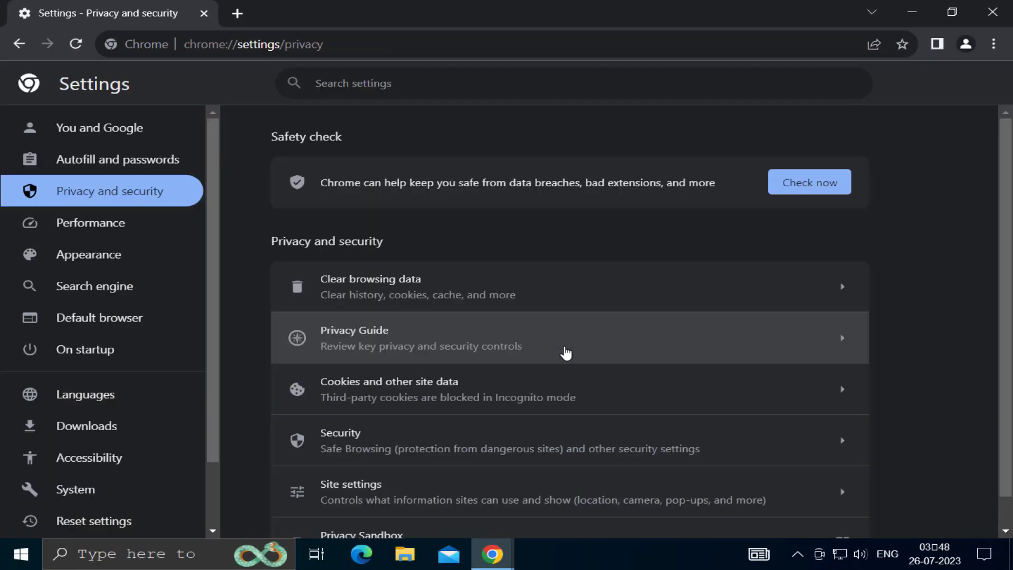
# Step: Close Chrome and run ipconfig /flushdns in an administrator Command Prompt
pyautogui.click(992, 14)
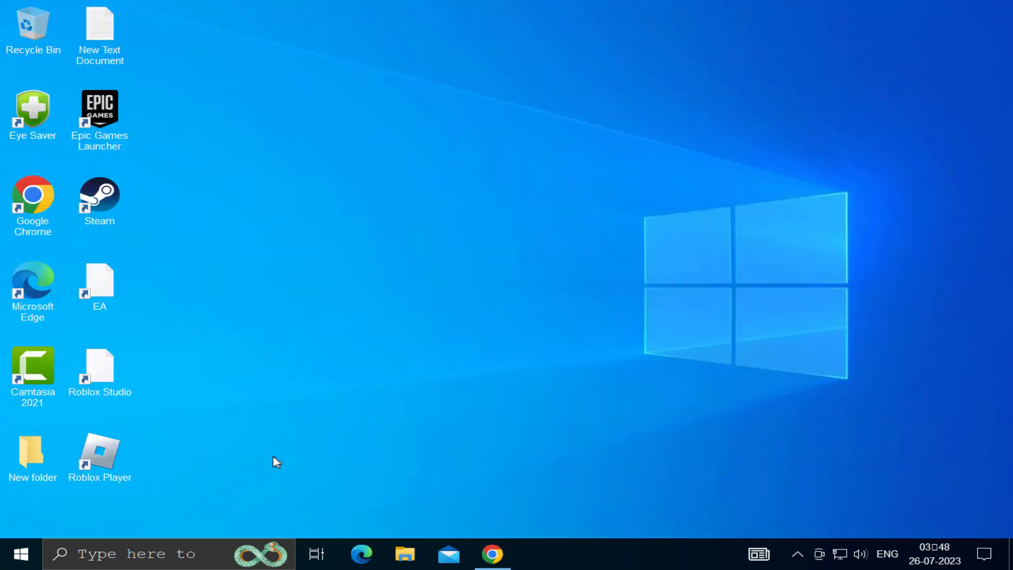
pyautogui.click(135, 549)
pyautogui.write('cm')
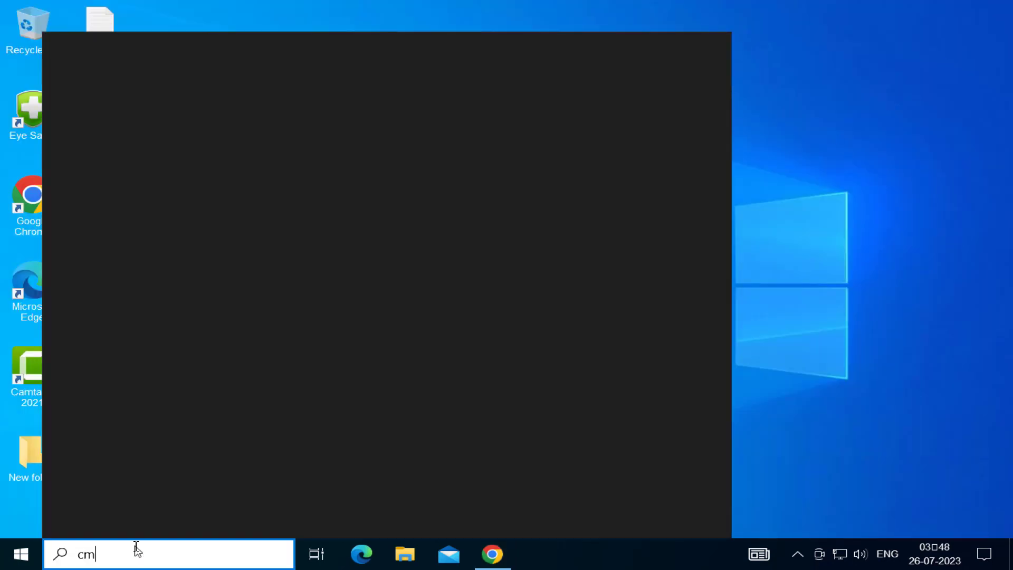
pyautogui.write('d')
pyautogui.click(485, 271)
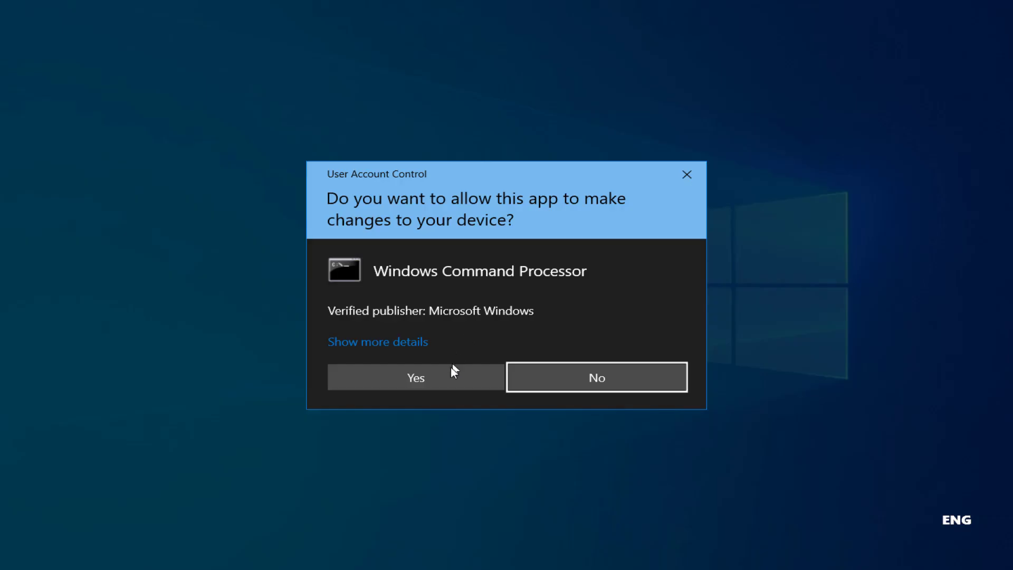
pyautogui.click(452, 372)
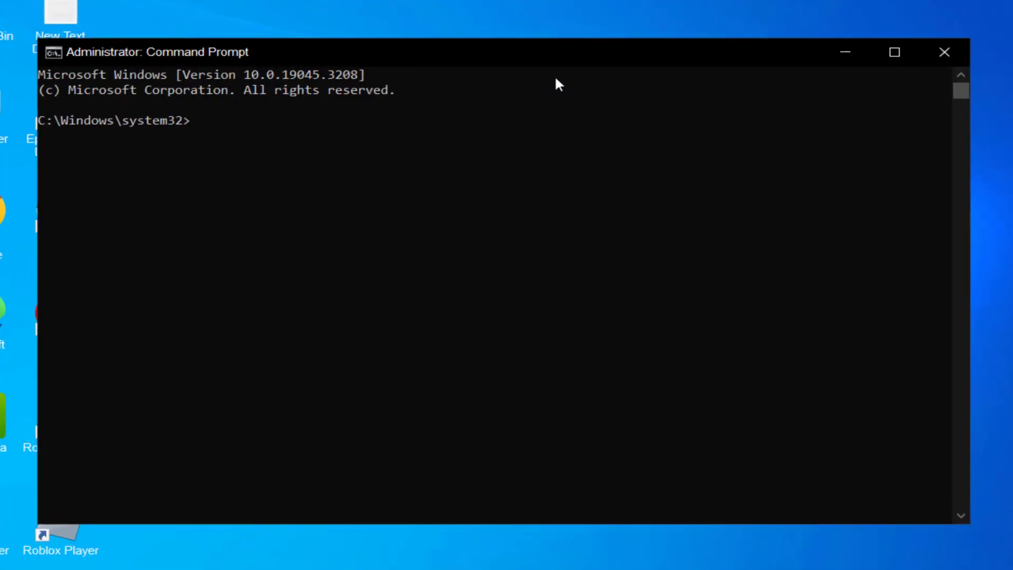
pyautogui.write('ipconfig')
pyautogui.write(' /flushdns')
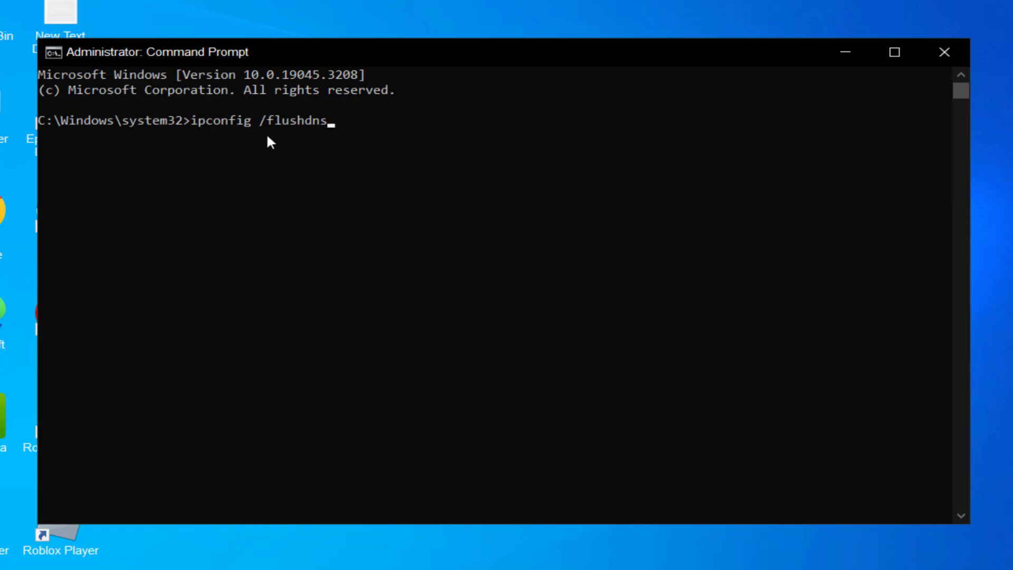
pyautogui.press('Return')
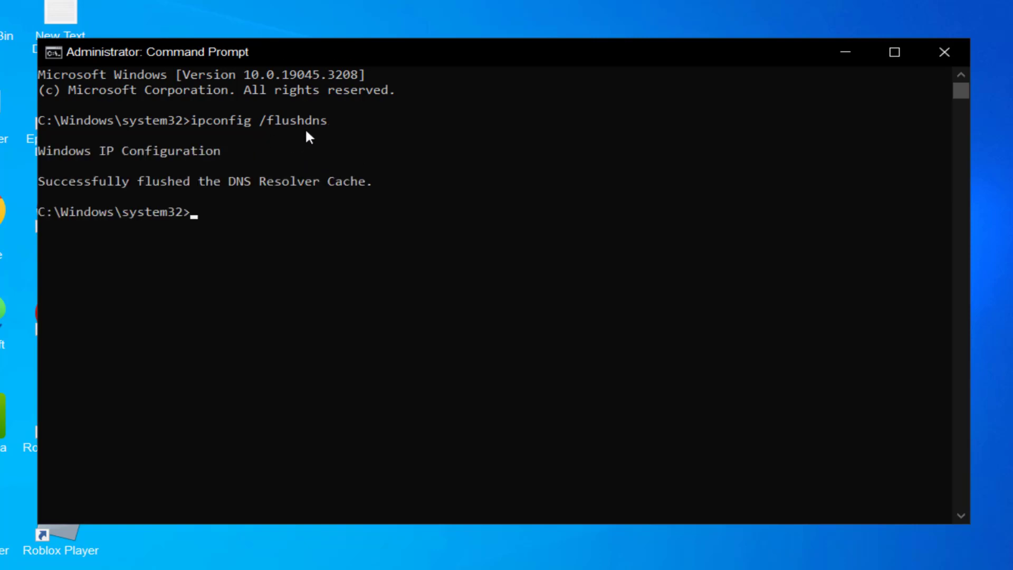
# Step: Close Command Prompt and open the C:\Windows\Prefetch folder via Run, granting permission
pyautogui.click(879, 64)
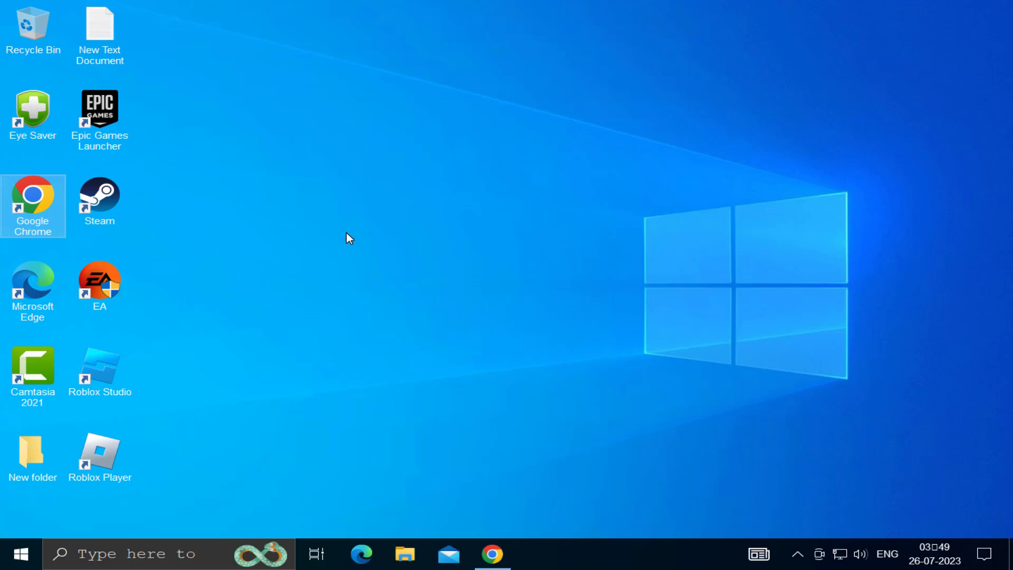
pyautogui.rightClick(21, 554)
pyautogui.click(59, 488)
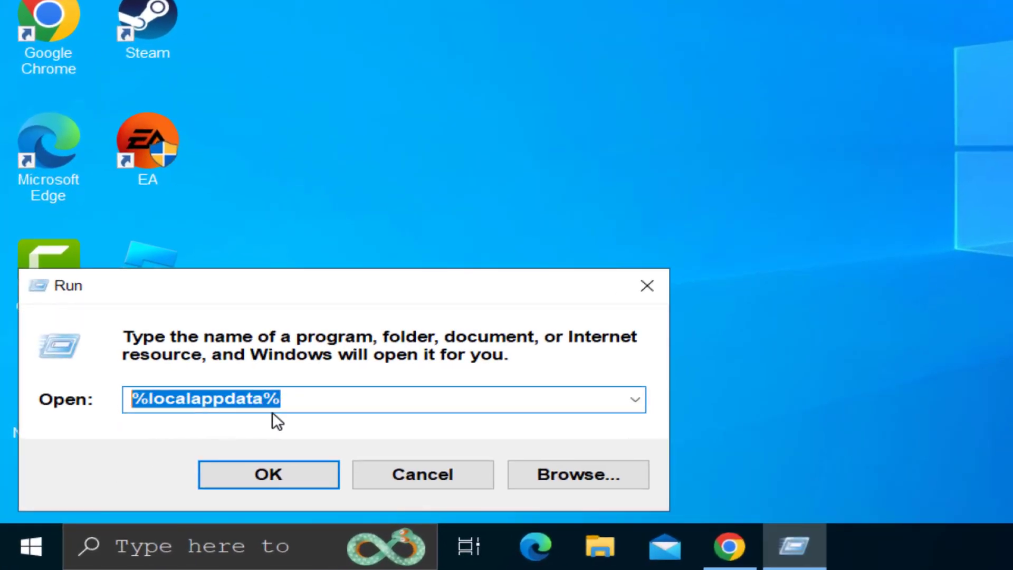
pyautogui.write('p')
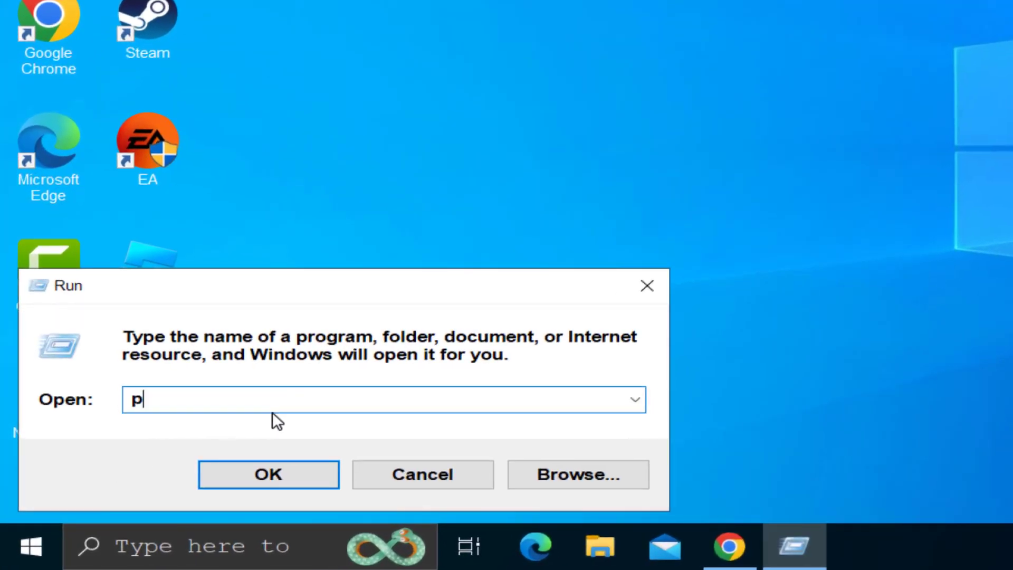
pyautogui.write('re')
pyautogui.write('fetch')
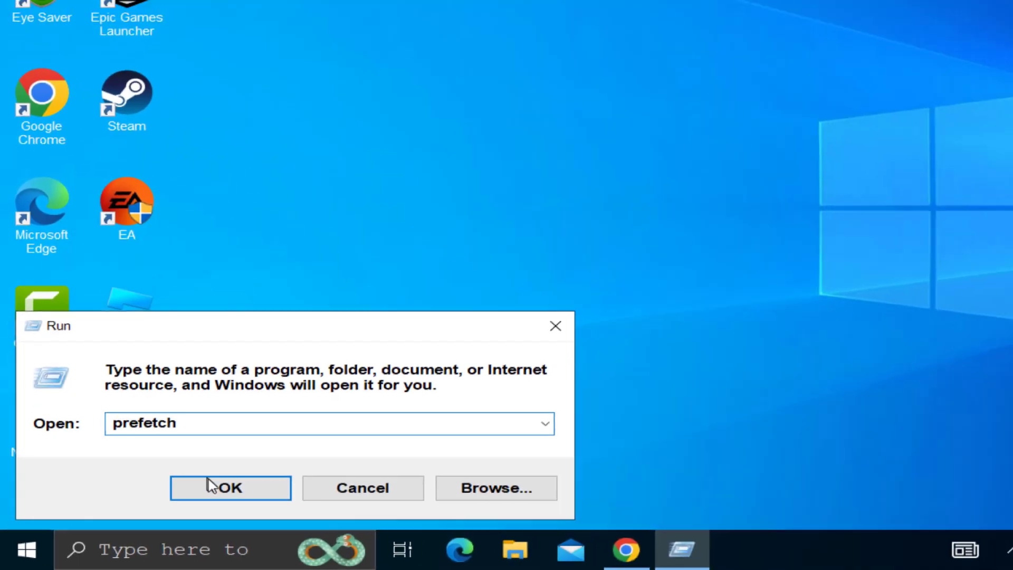
pyautogui.click(238, 476)
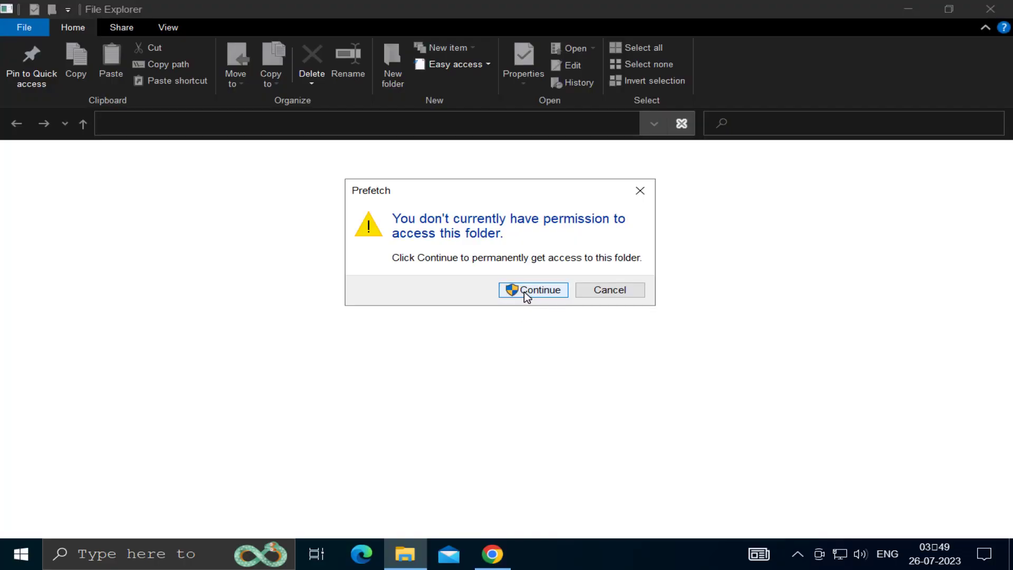
pyautogui.click(525, 294)
# Step: Delete all Prefetch files, skipping the one in use
pyautogui.click(336, 294)
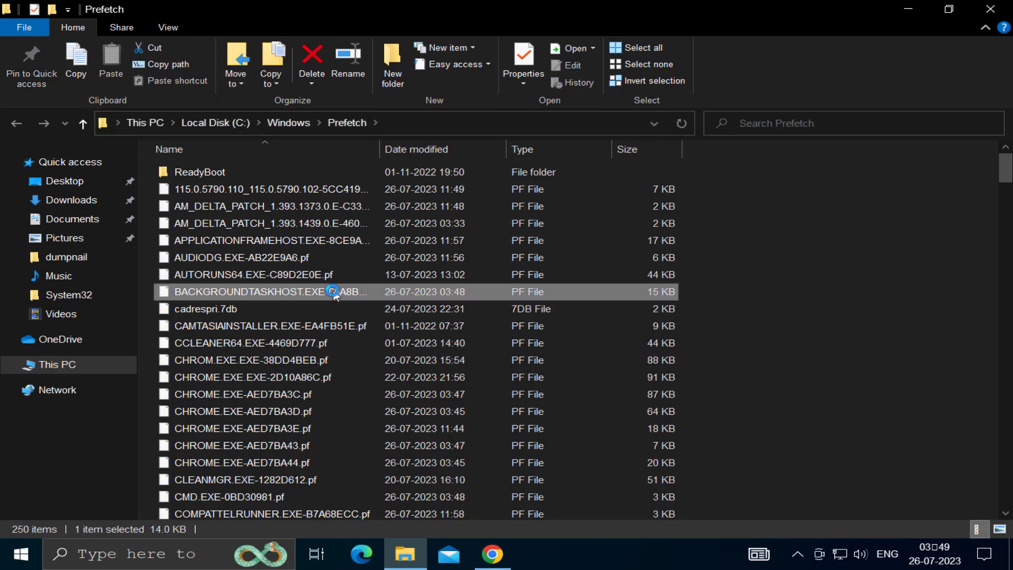
pyautogui.hotkey('ctrl', 'a')
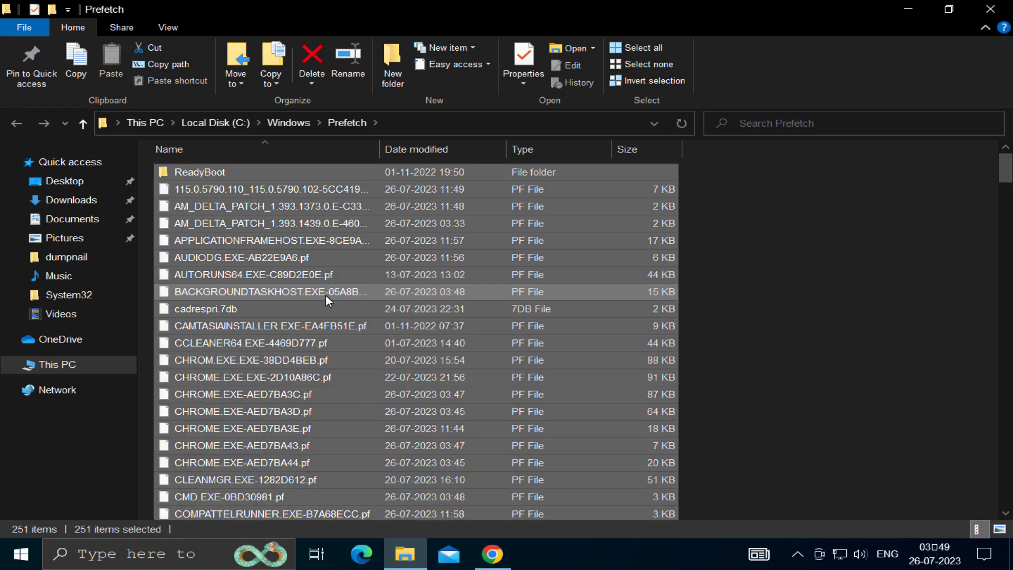
pyautogui.rightClick(339, 278)
pyautogui.click(381, 407)
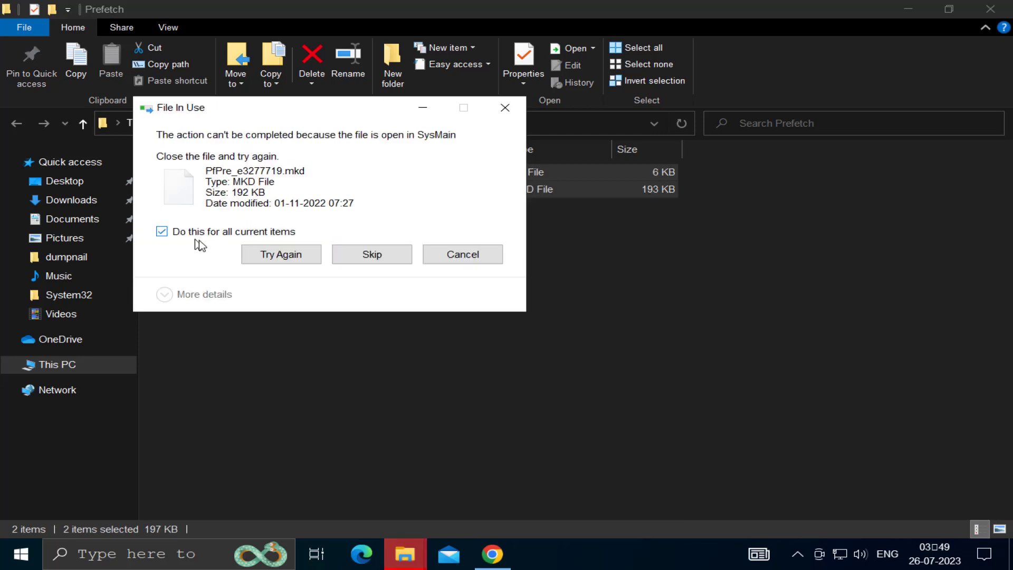
pyautogui.click(373, 260)
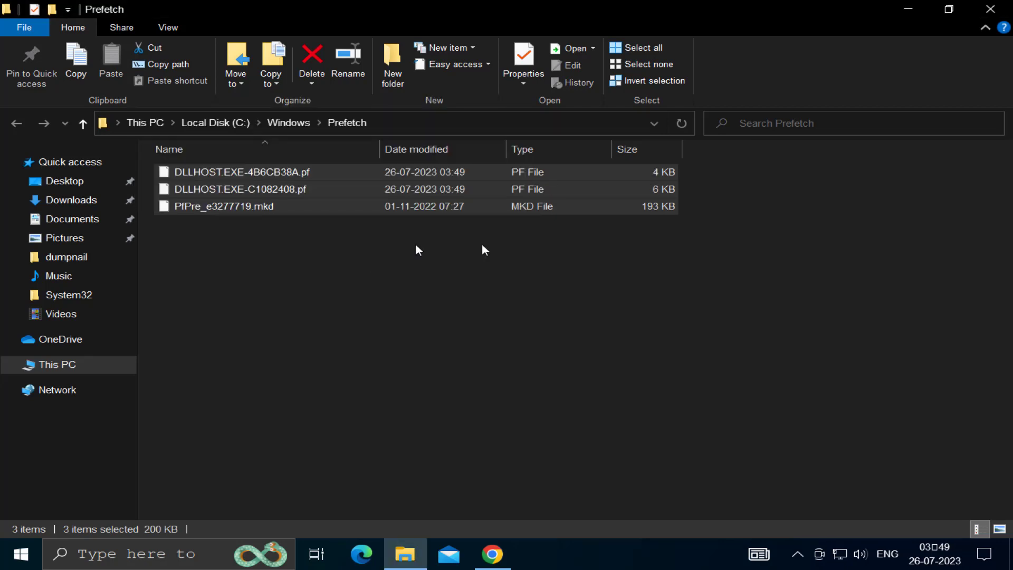
# Step: Close the Prefetch window and open the Windows Temp folder via Run with 'temp'
pyautogui.click(989, 9)
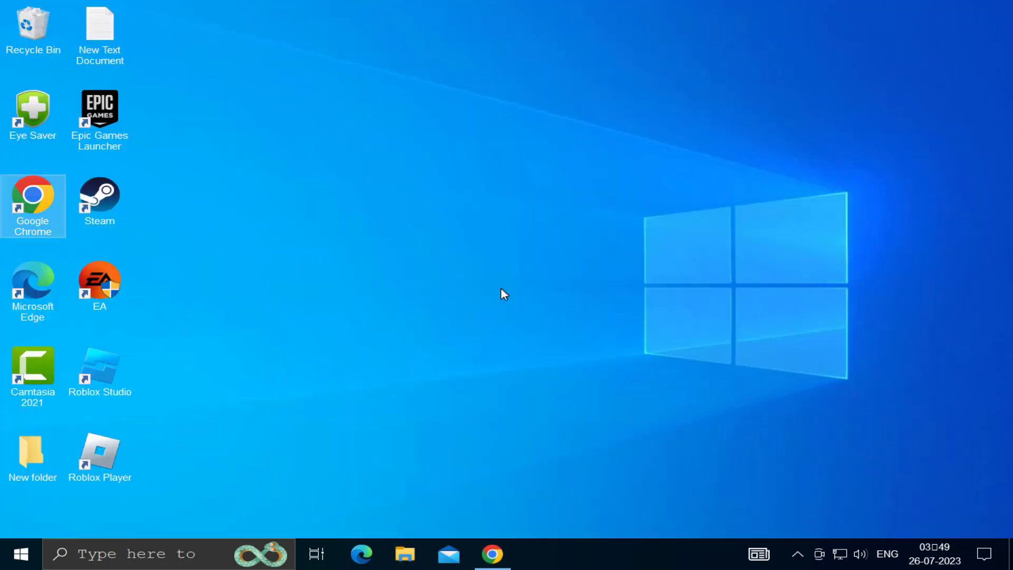
pyautogui.rightClick(16, 554)
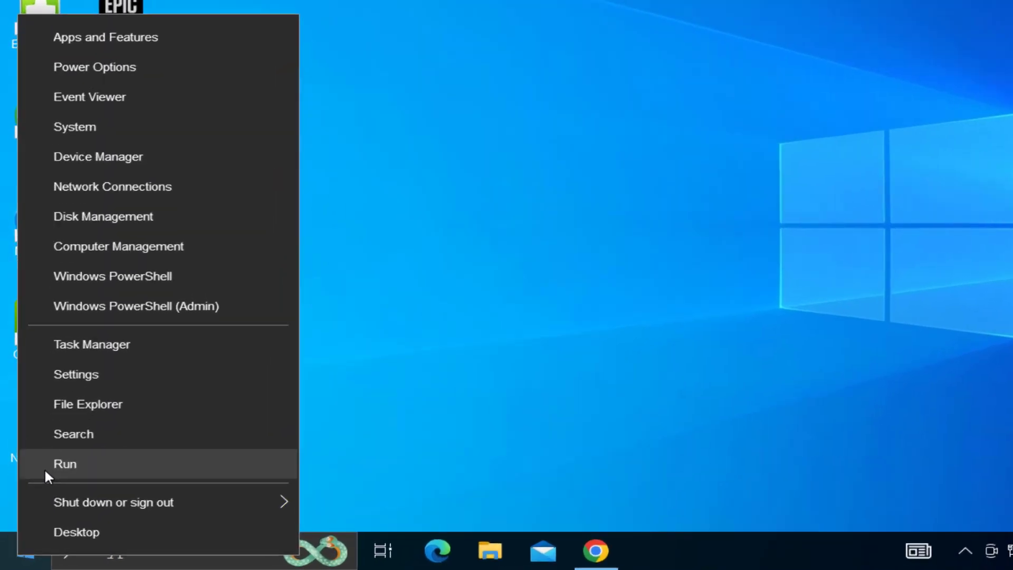
pyautogui.click(38, 484)
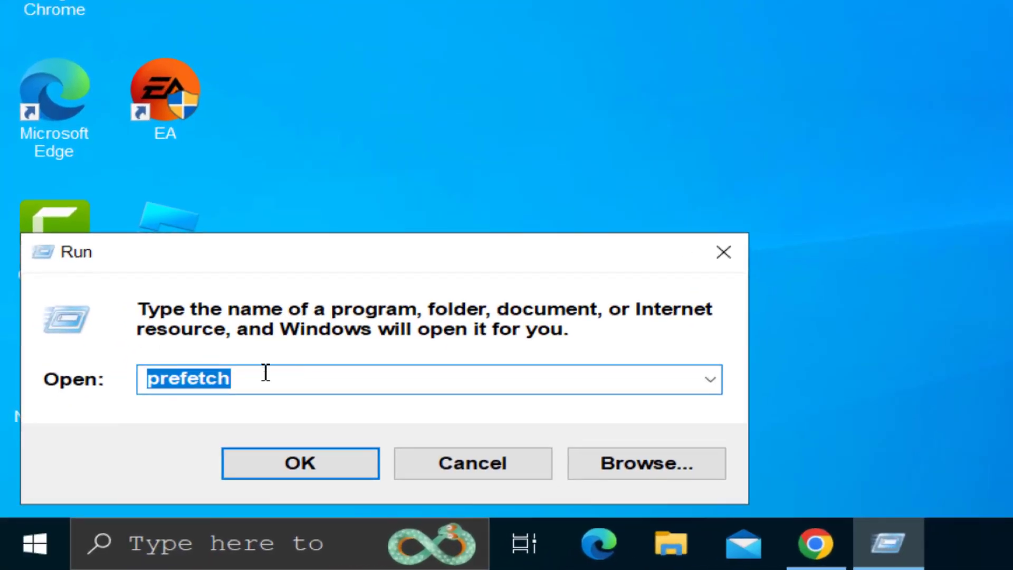
pyautogui.click(184, 387)
pyautogui.doubleClick(184, 386)
pyautogui.write('temp')
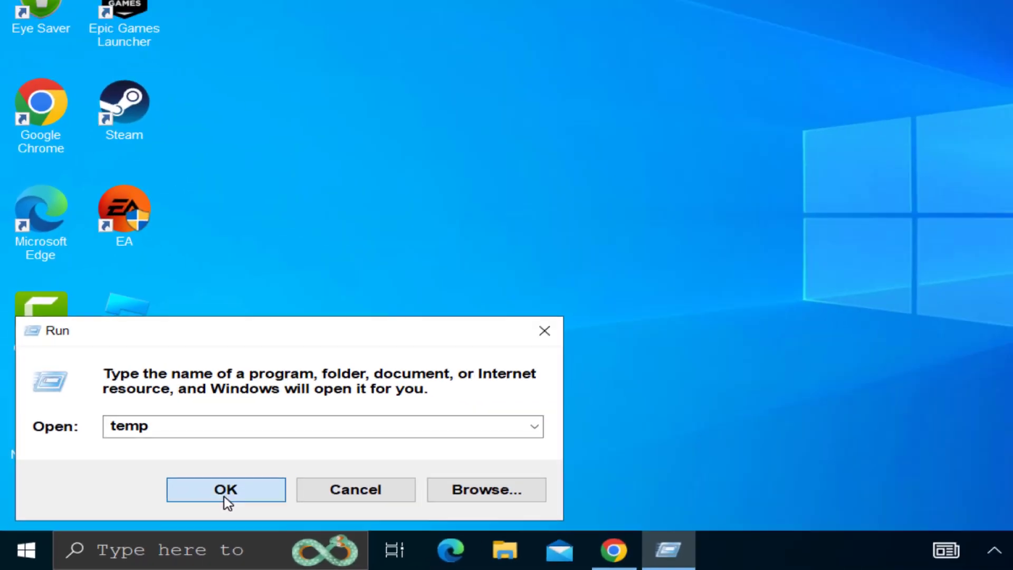
pyautogui.click(300, 467)
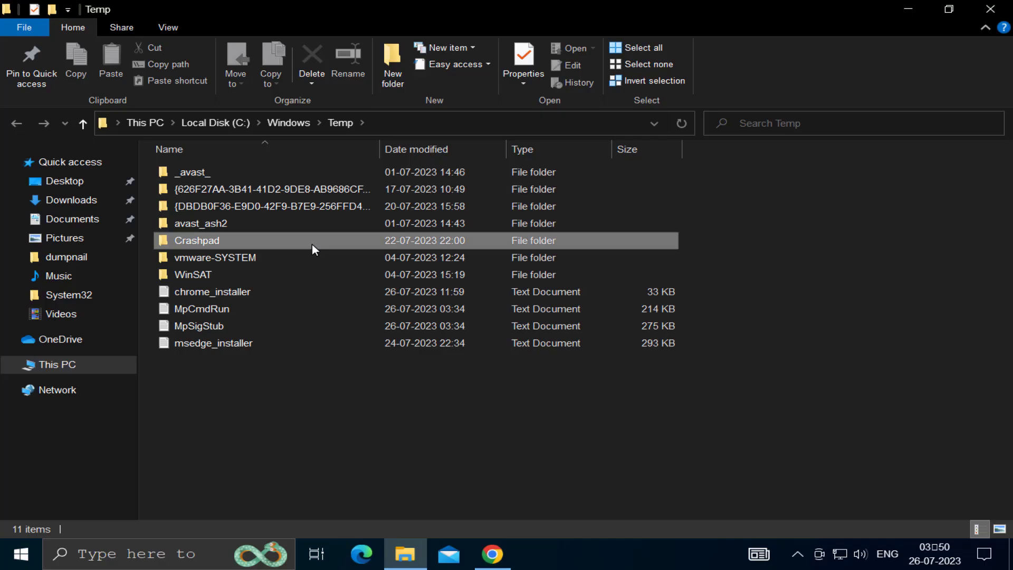
# Step: Delete all 11 items in the Temp folder and close the window
pyautogui.click(312, 243)
pyautogui.hotkey('ctrl', 'a')
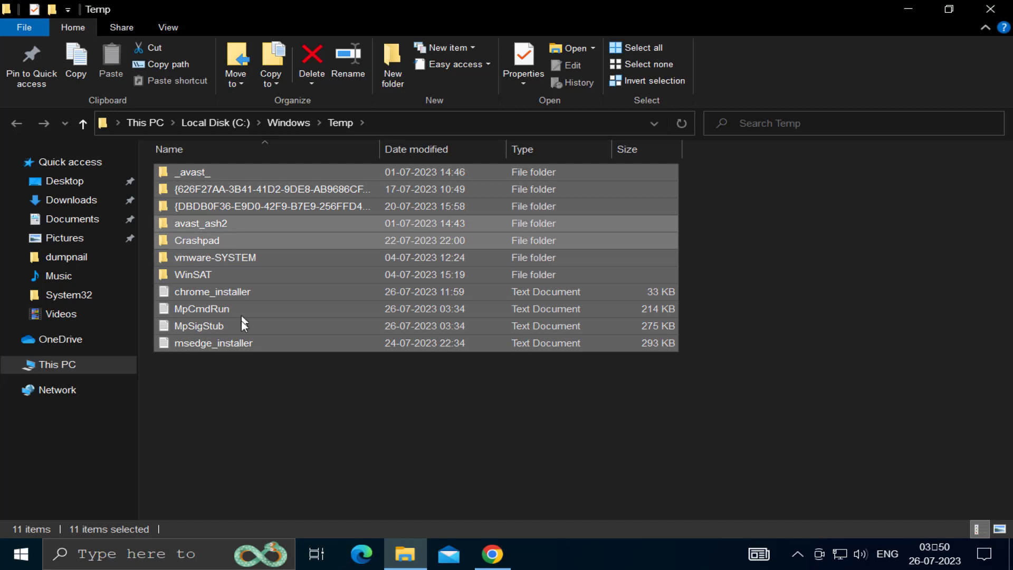
pyautogui.rightClick(238, 240)
pyautogui.click(281, 403)
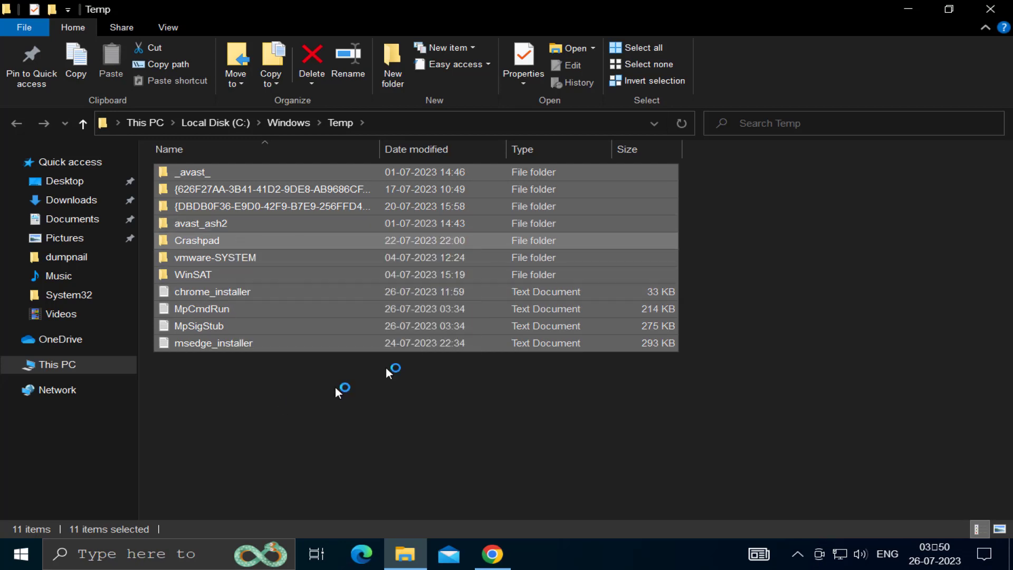
pyautogui.click(990, 9)
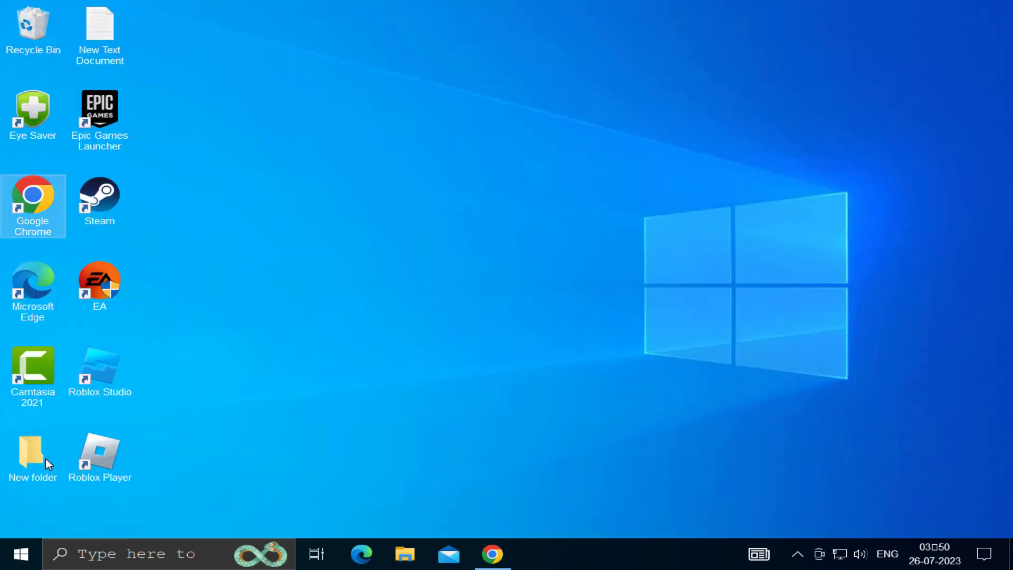
# Step: Open the user Temp folder via Run with '%temp%'
pyautogui.rightClick(14, 561)
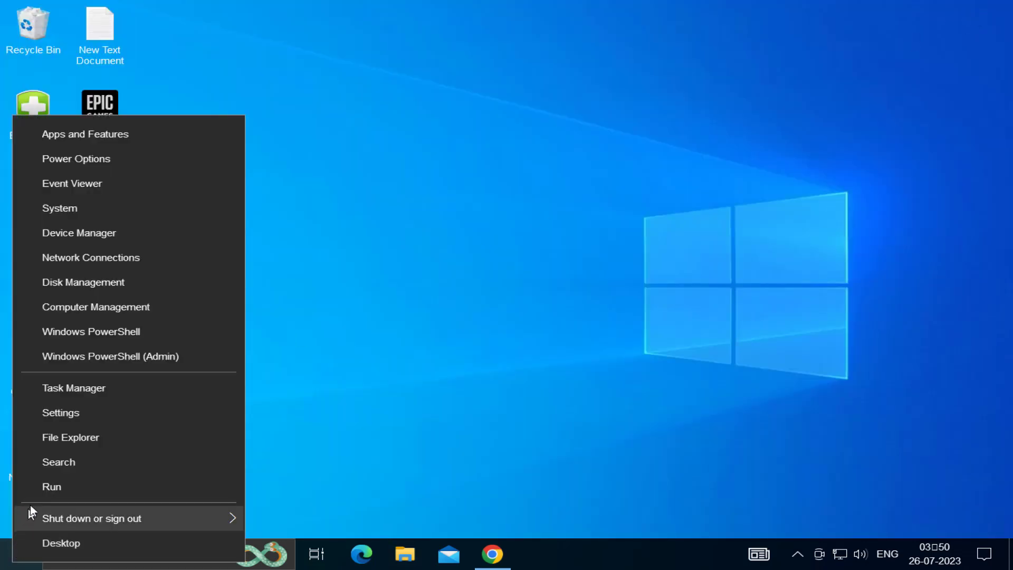
pyautogui.click(45, 492)
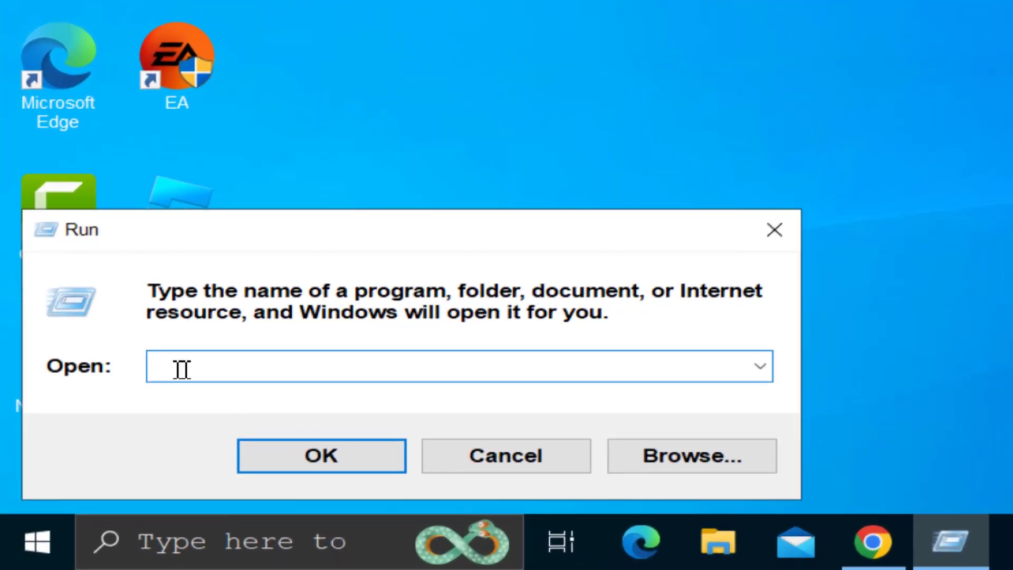
pyautogui.doubleClick(182, 369)
pyautogui.write('%temp%')
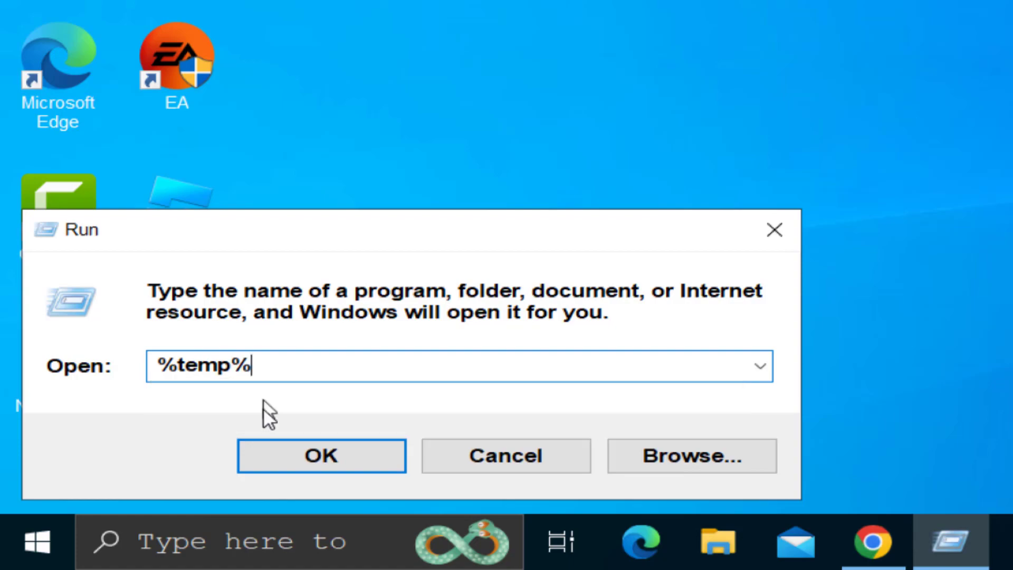
pyautogui.click(290, 463)
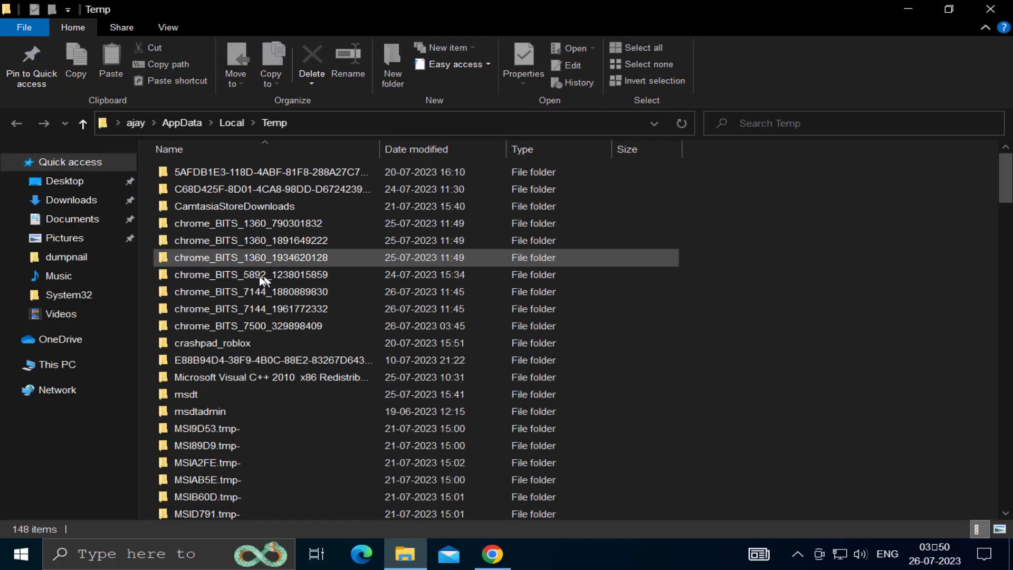
# Step: Delete all 148 items in the user Temp folder, skipping those needing administrator permission
pyautogui.click(255, 259)
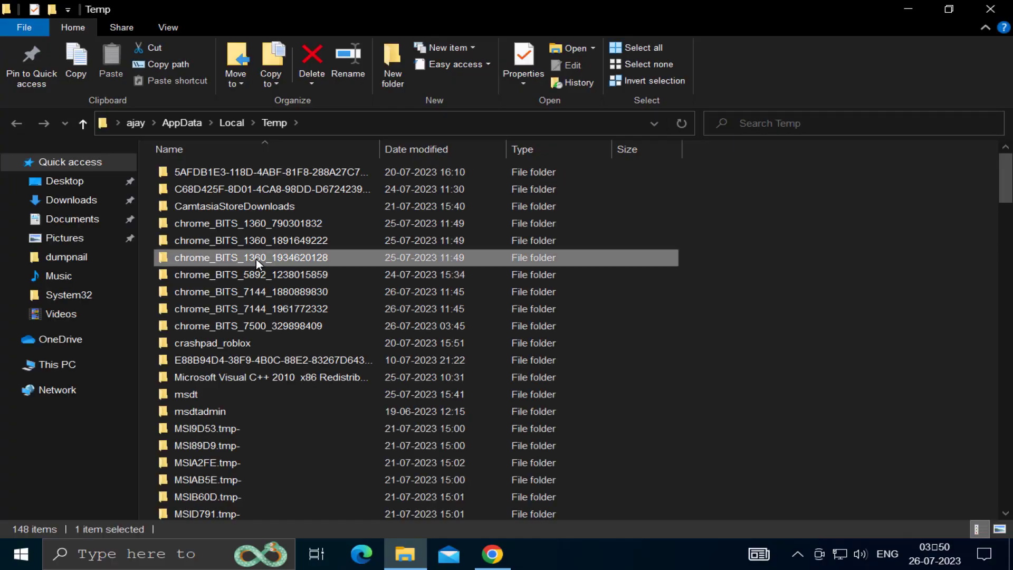
pyautogui.hotkey('ctrl', 'a')
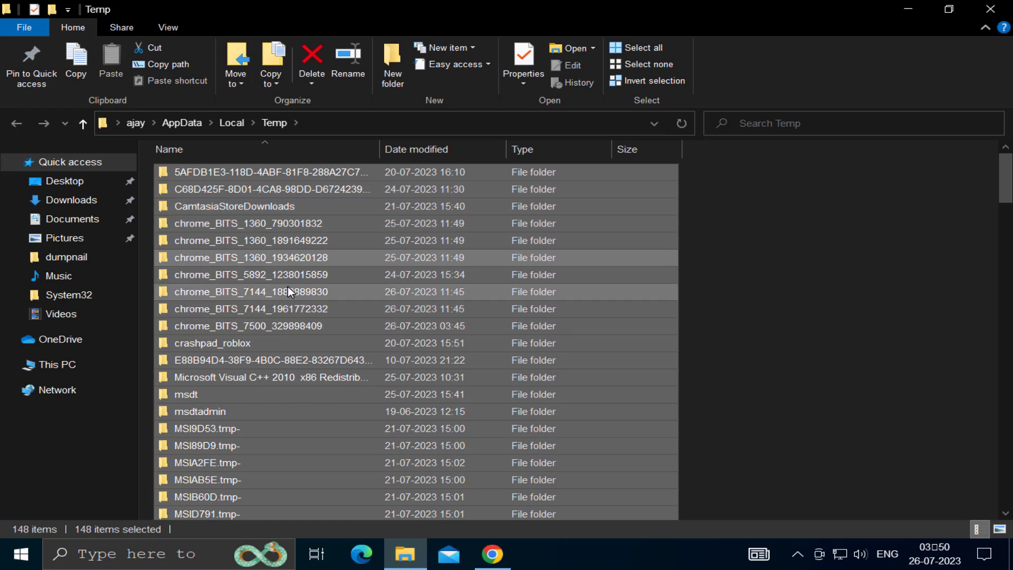
pyautogui.rightClick(290, 276)
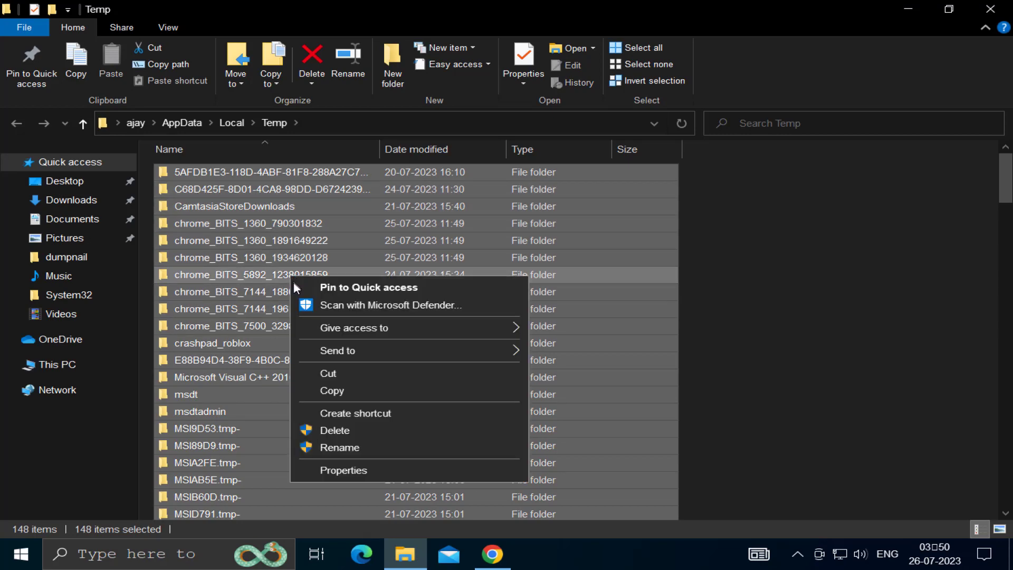
pyautogui.click(335, 431)
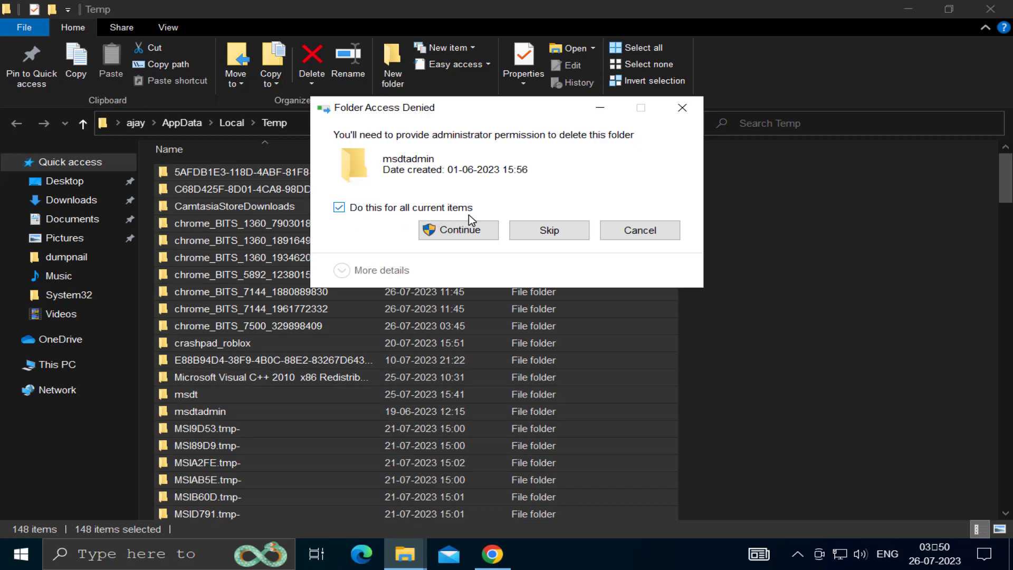
pyautogui.click(559, 231)
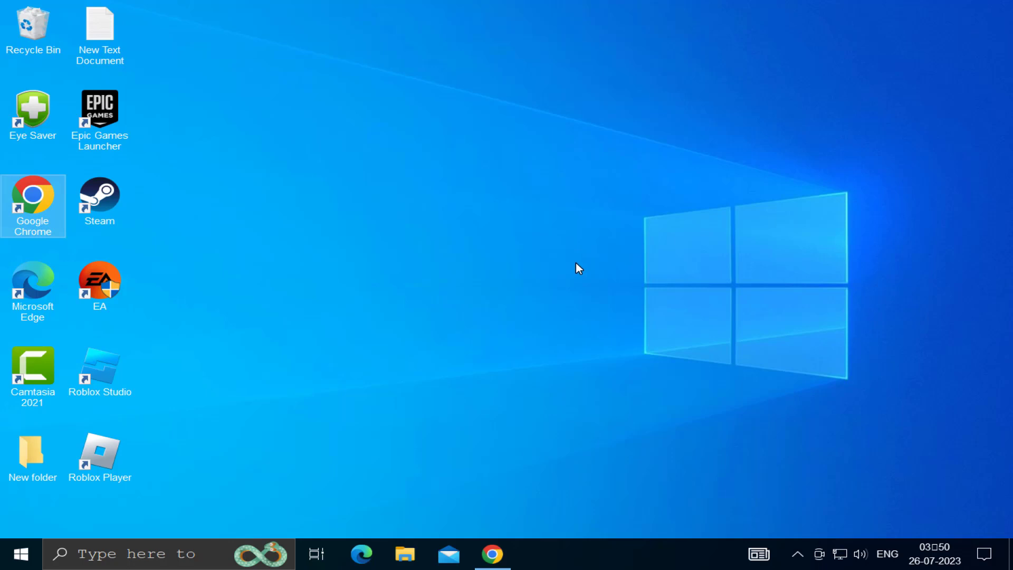
# Step: On Steam's Create Your Account page, start the captcha, switch to the audio challenge and play the clip
pyautogui.click(492, 553)
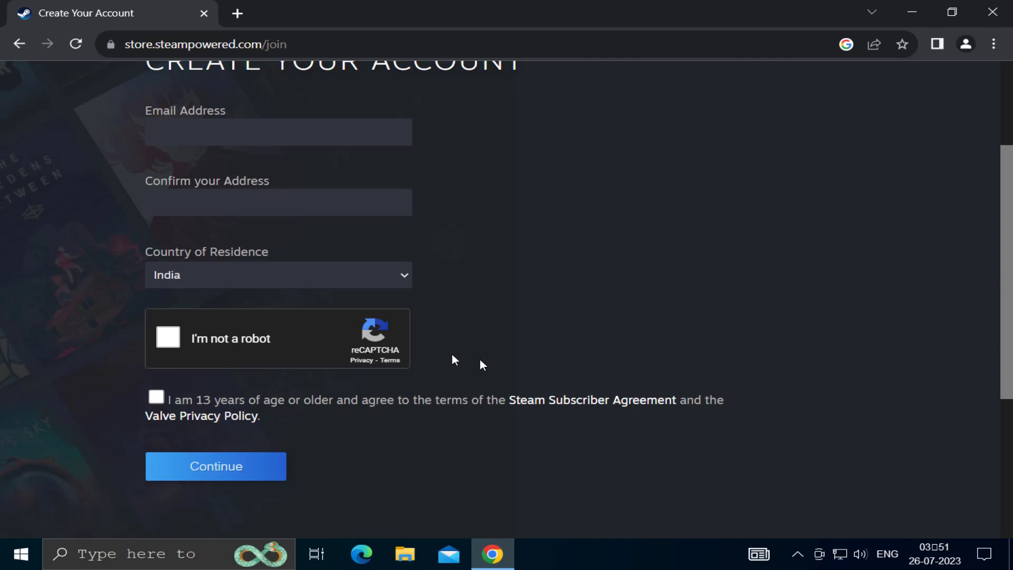
pyautogui.click(172, 340)
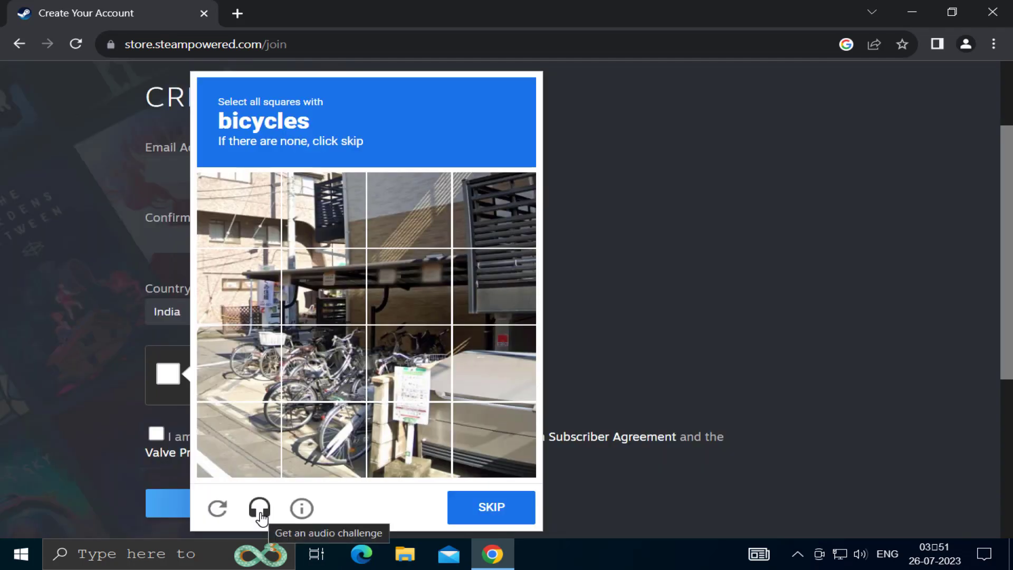
pyautogui.click(260, 510)
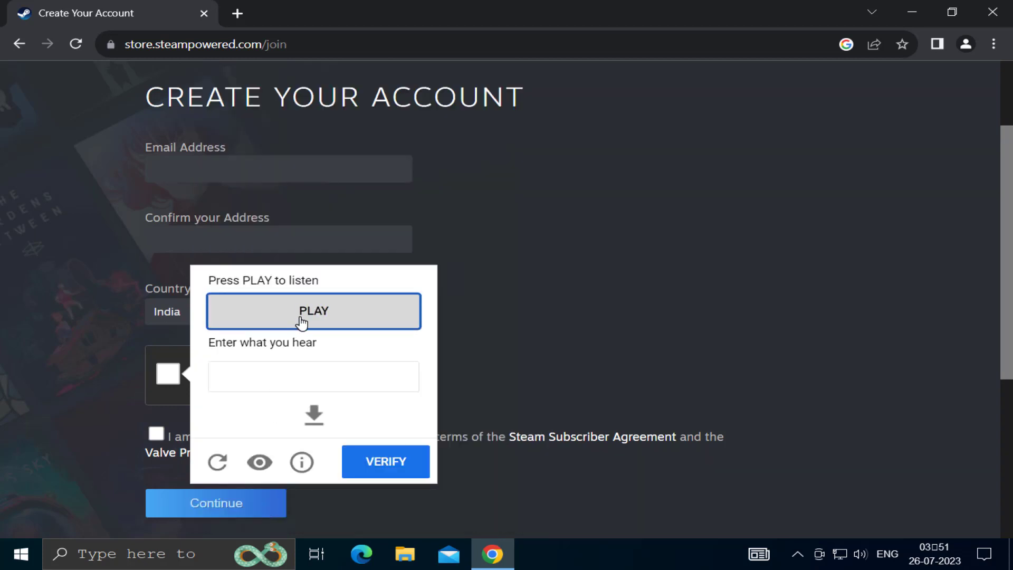
pyautogui.click(302, 322)
pyautogui.click(257, 383)
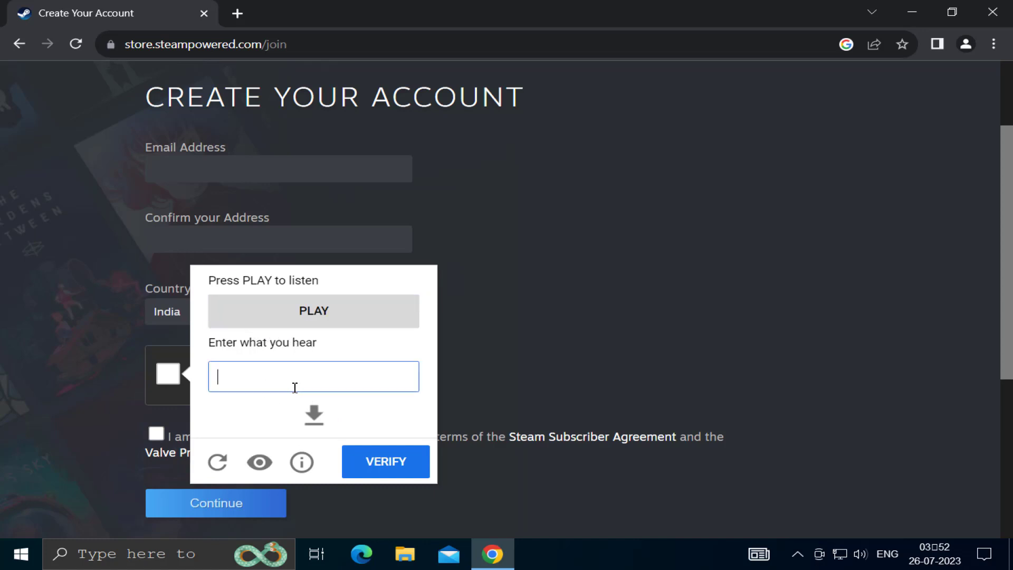